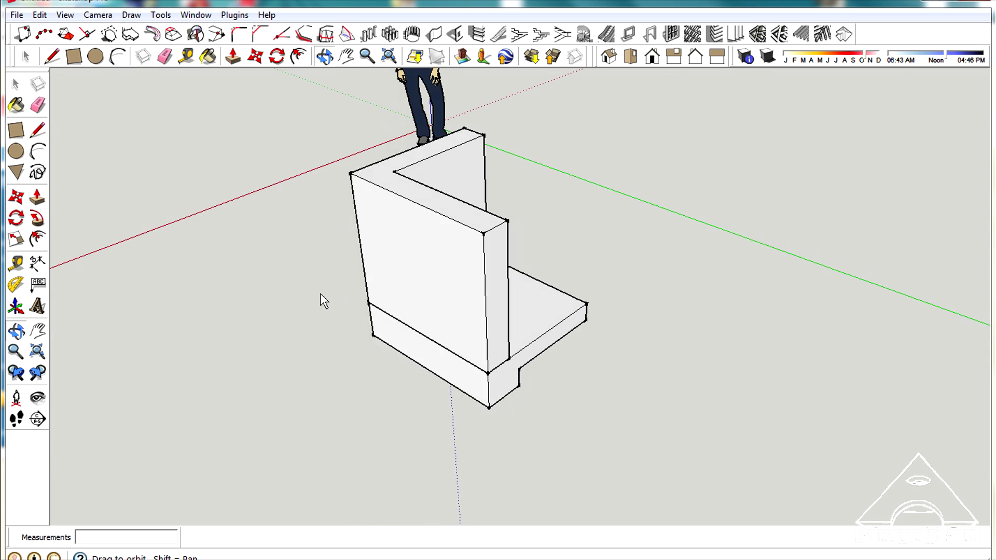
Step: Orbit around the L-shaped wall and footing to inspect it from several angles
middle_click_drag(413, 298, 329, 272)
middle_click_drag(506, 292, 576, 314)
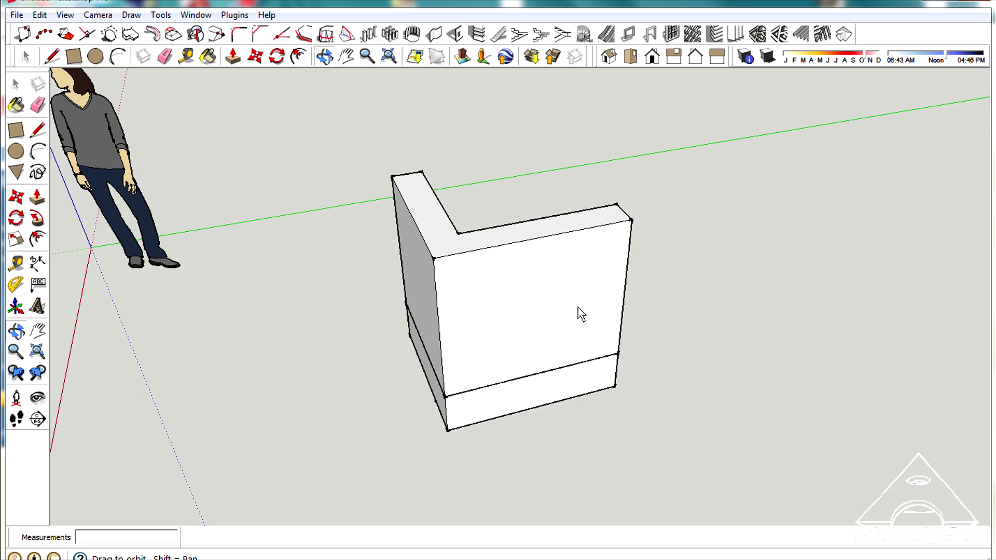
middle_click_drag(581, 307, 300, 302)
middle_click_drag(517, 313, 433, 219)
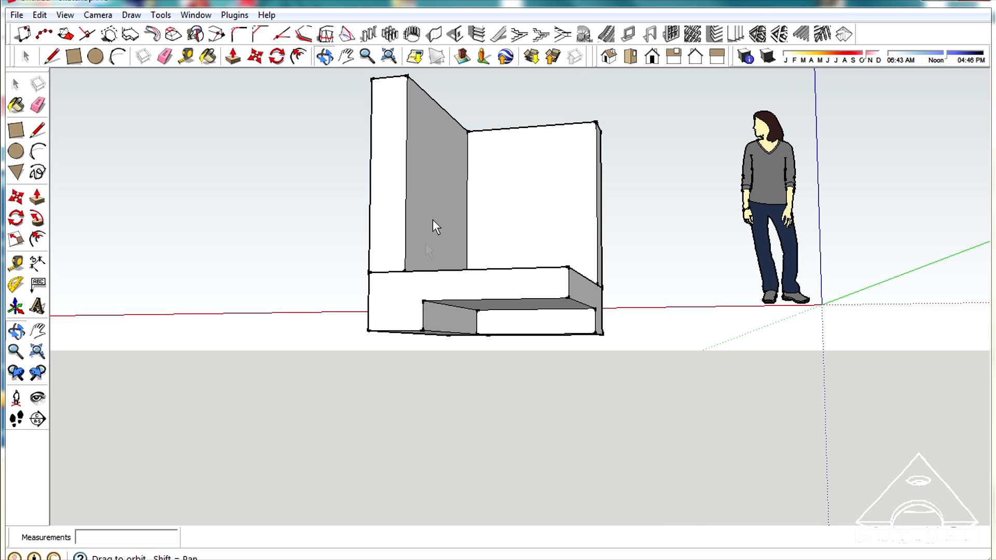
middle_click_drag(467, 273, 421, 153)
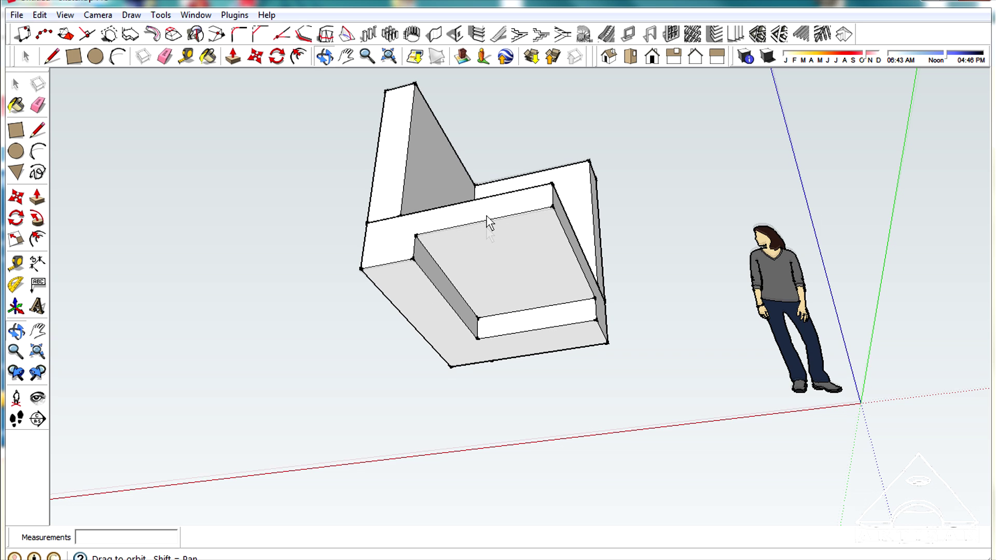
middle_click_drag(487, 223, 538, 321)
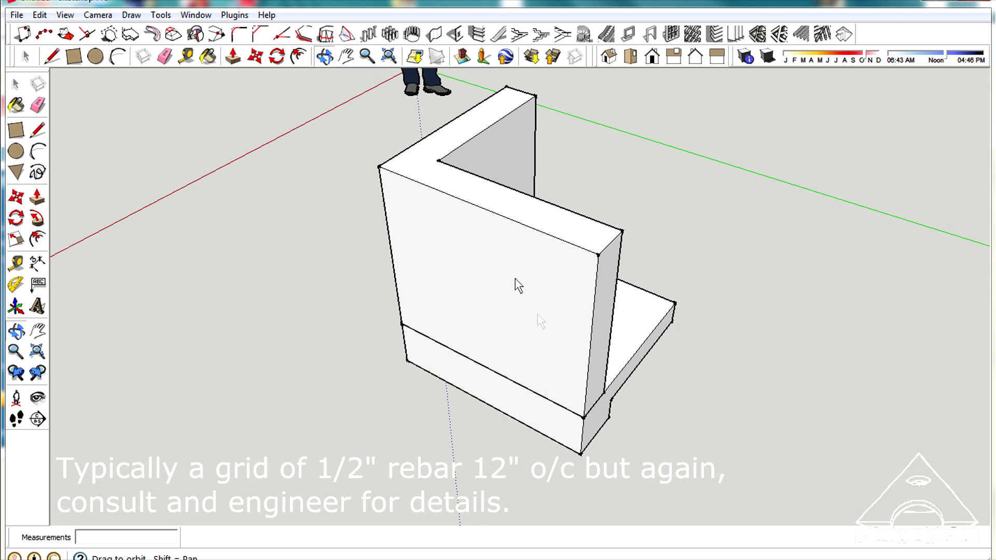
middle_click_drag(519, 285, 532, 179)
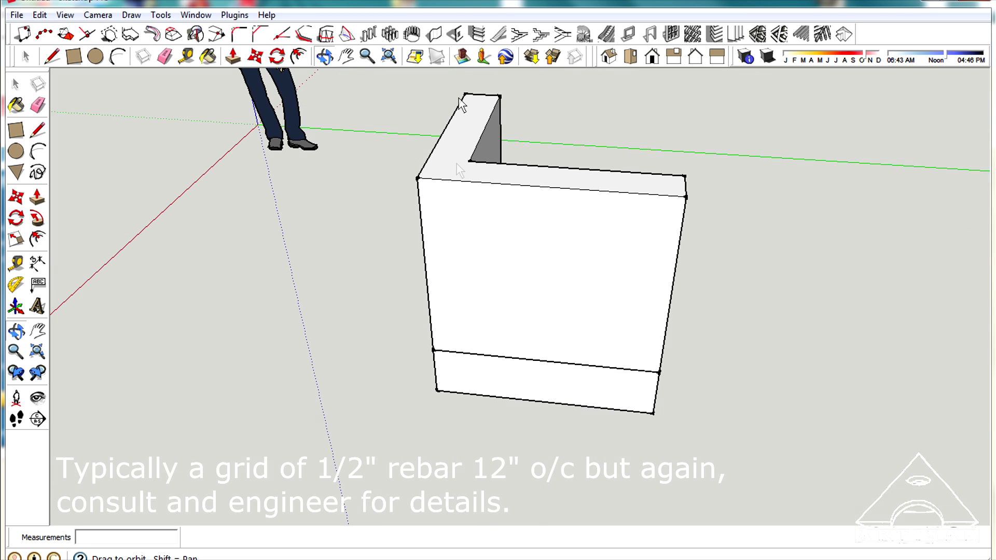
middle_click_drag(629, 267, 619, 319)
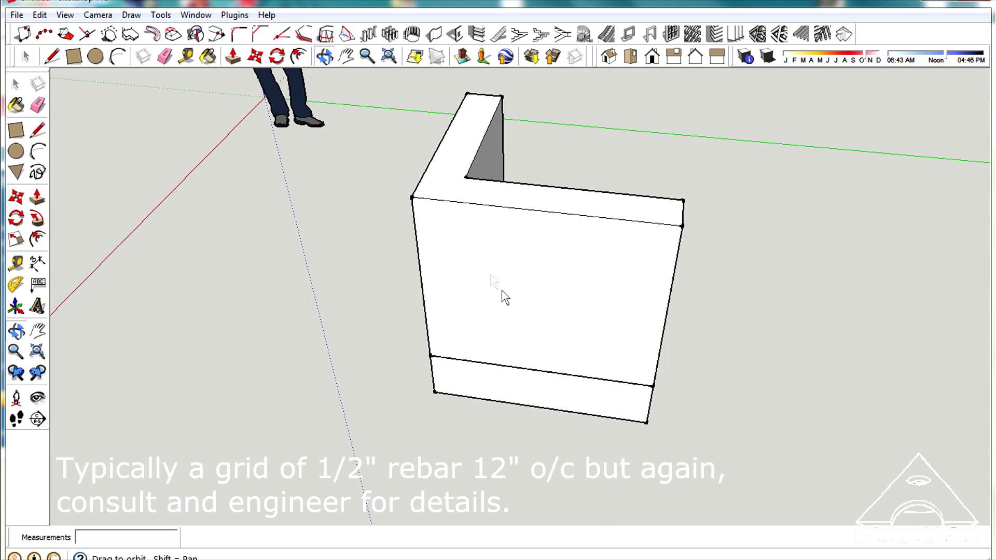
middle_click_drag(501, 290, 500, 256)
left_click_drag(522, 278, 276, 267)
left_click_drag(351, 240, 461, 297)
left_click_drag(418, 223, 412, 266)
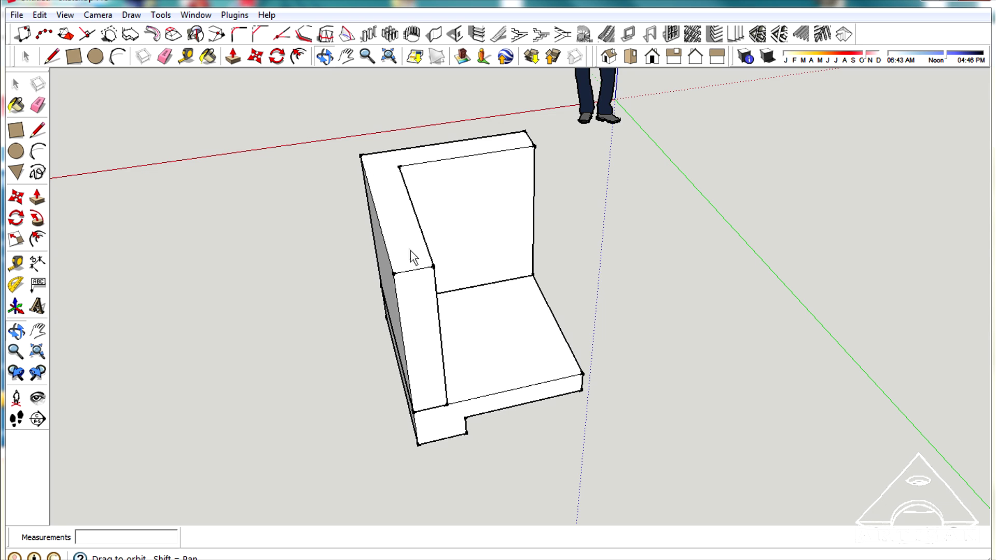
left_click_drag(354, 271, 386, 258)
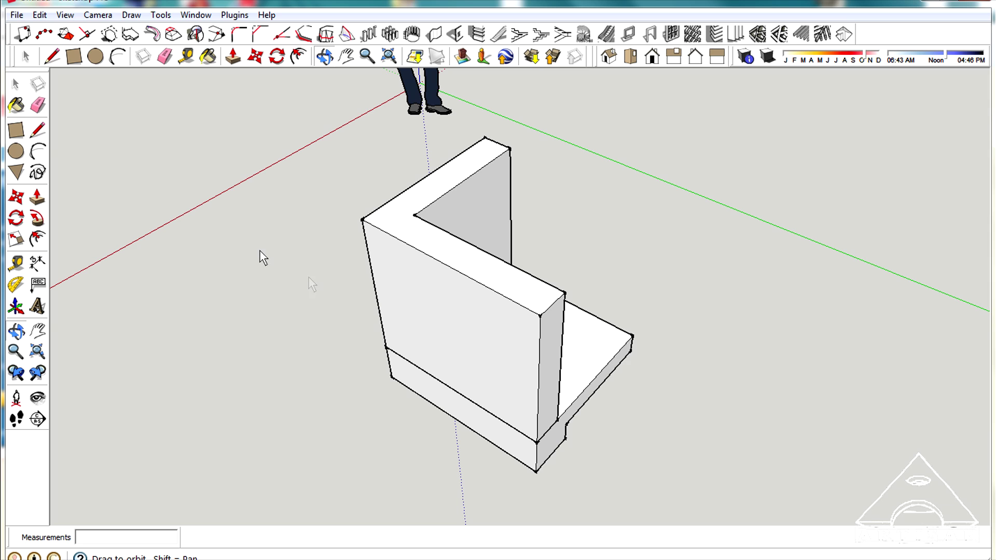
left_click_drag(420, 322, 353, 289)
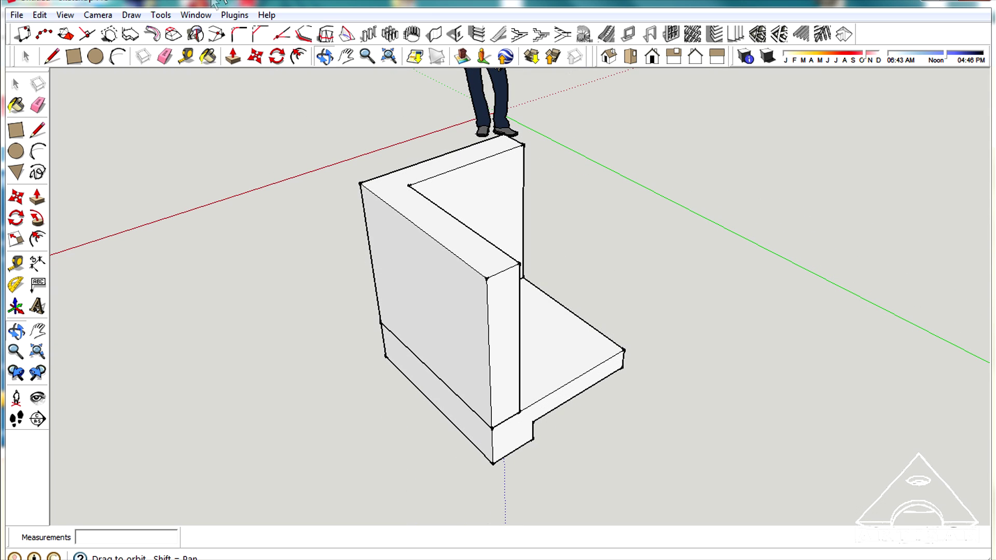
Step: Bring up the Layers panel and make the A-SLAB-DECK layer visible
left_click(194, 15)
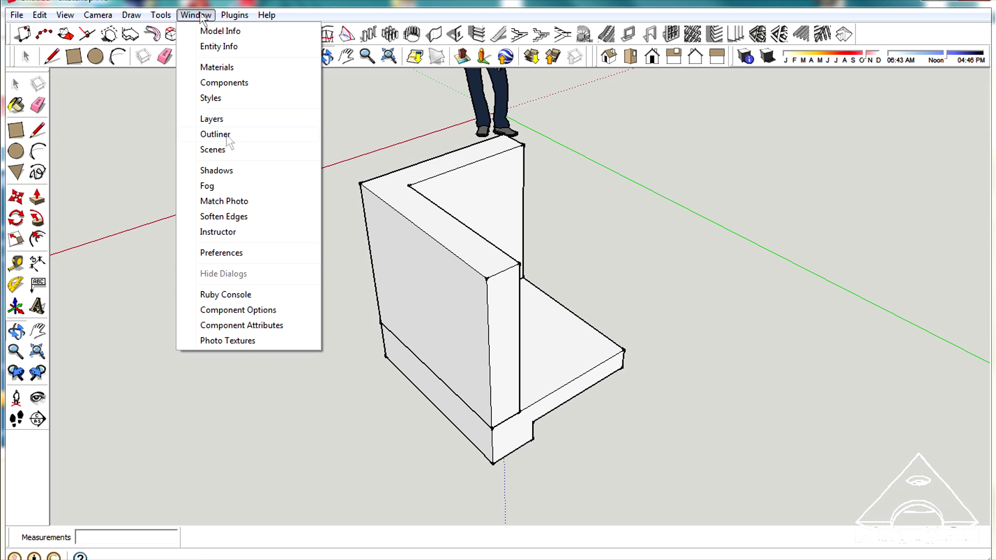
left_click(213, 120)
left_click_drag(863, 156, 843, 160)
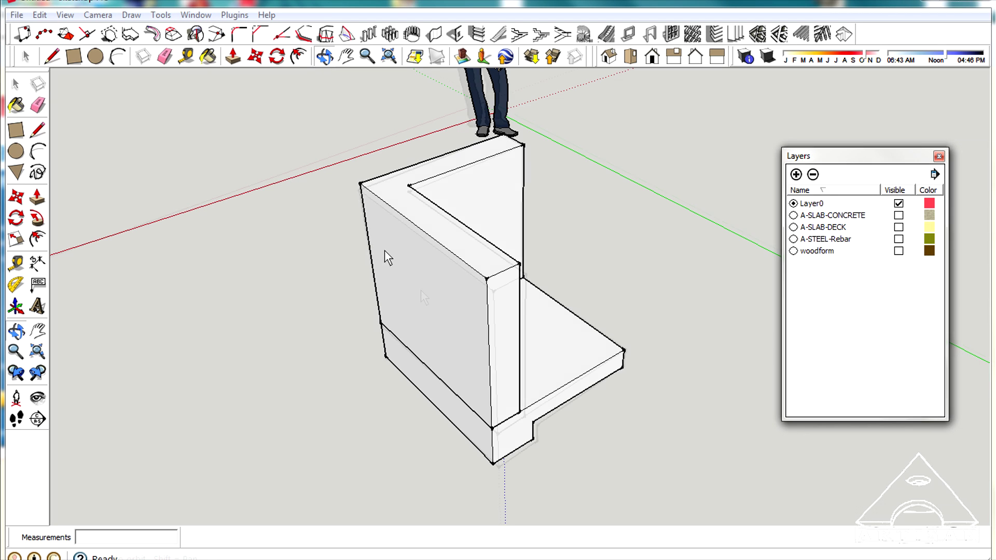
middle_click_drag(386, 256, 428, 299)
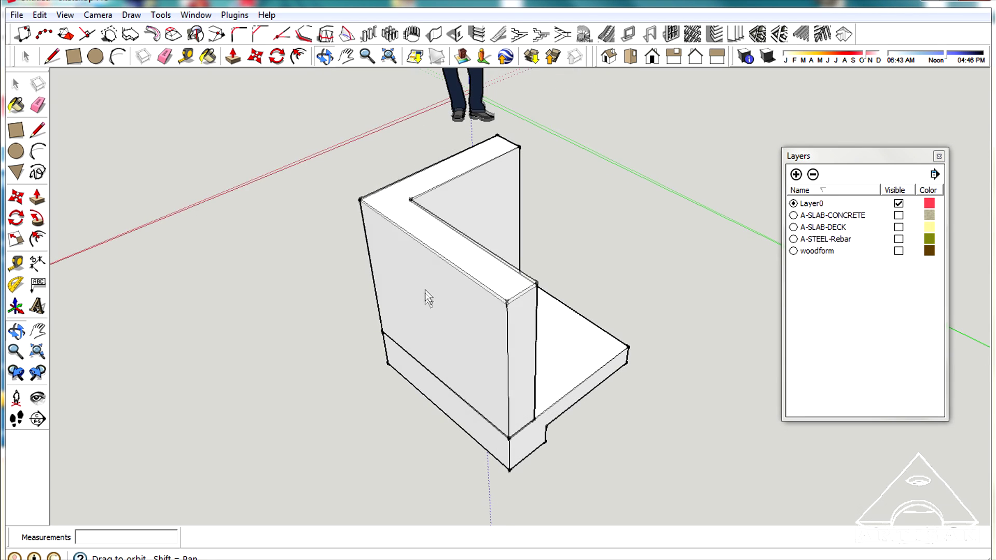
left_click(899, 228)
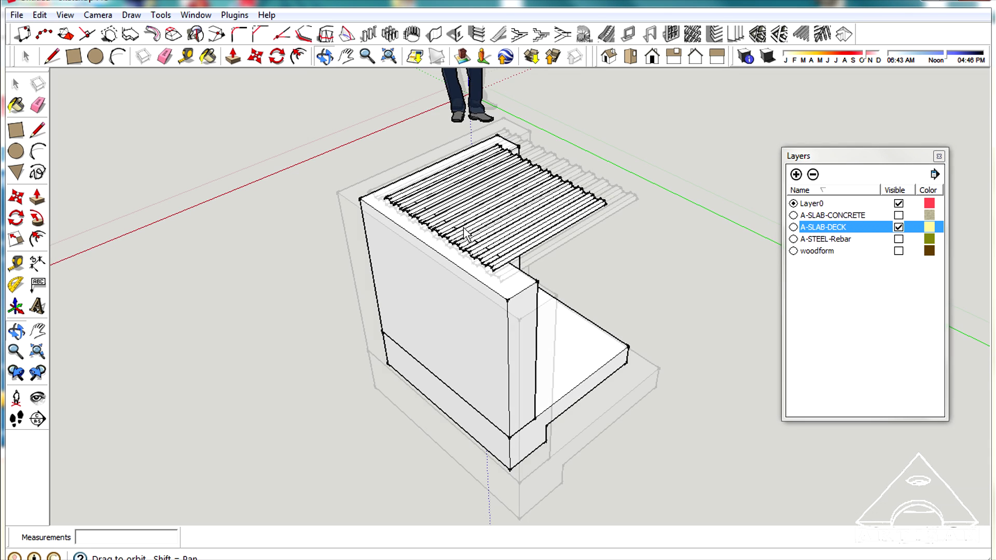
Step: Zoom, orbit and pan to inspect the corrugated deck from the side and edge-on
scroll(464, 228, "up", 5)
middle_click_drag(463, 229, 571, 199)
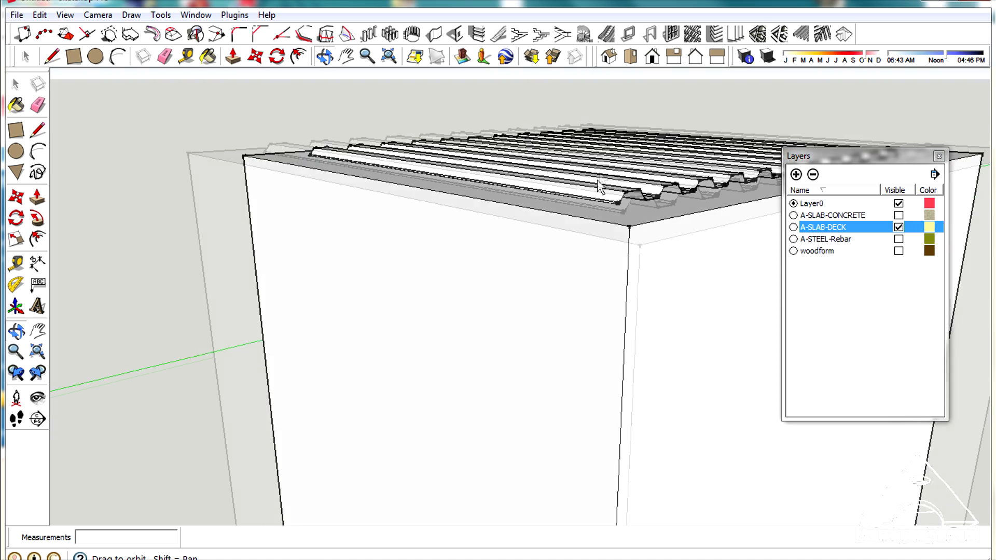
scroll(521, 213, "up", 6)
scroll(472, 197, "down", 5)
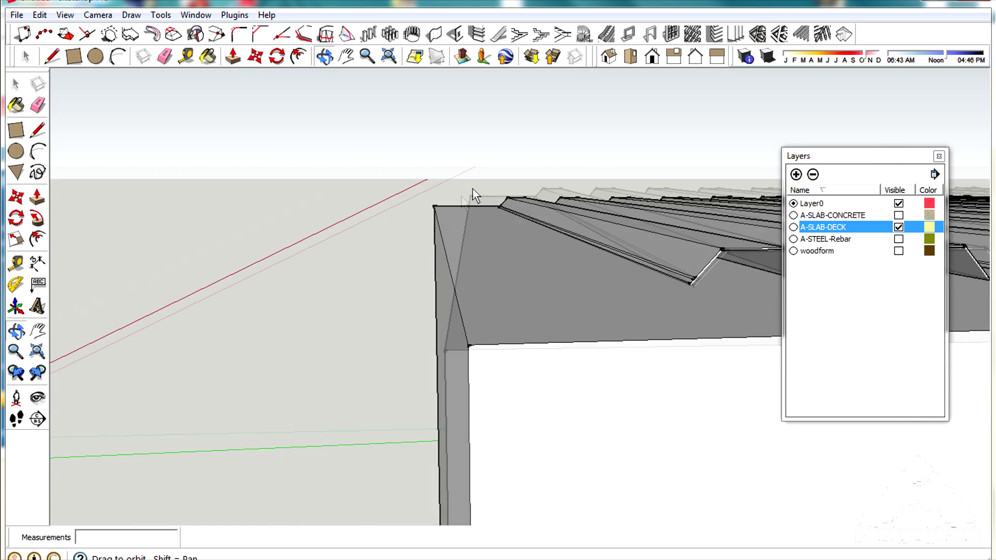
middle_click_drag(471, 197, 471, 204)
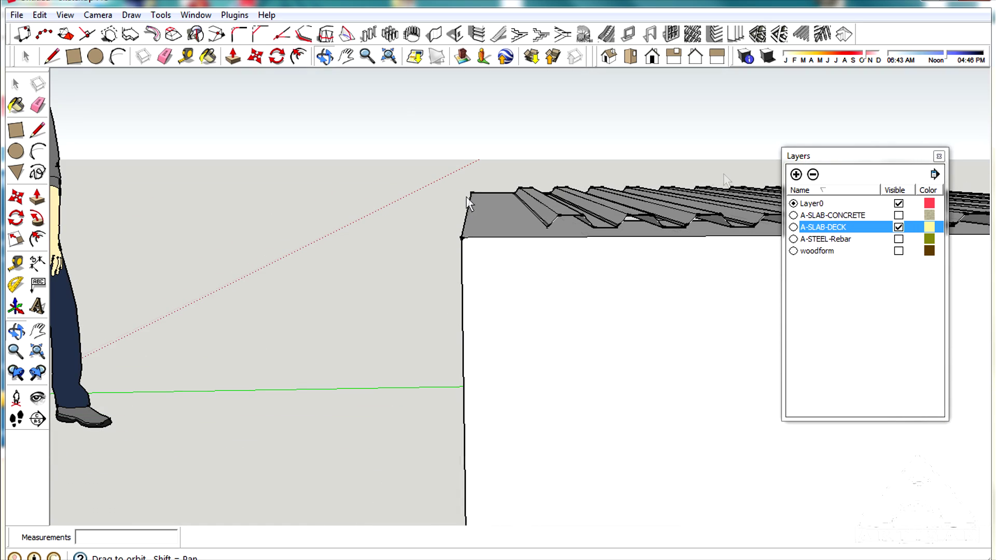
left_click(346, 56)
left_click_drag(643, 290, 413, 106)
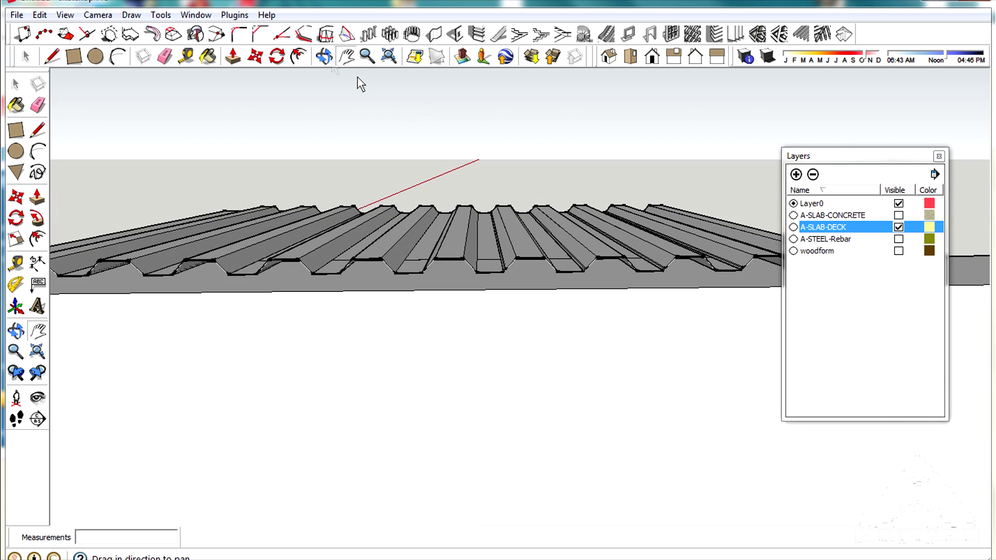
left_click_drag(358, 171, 314, 343)
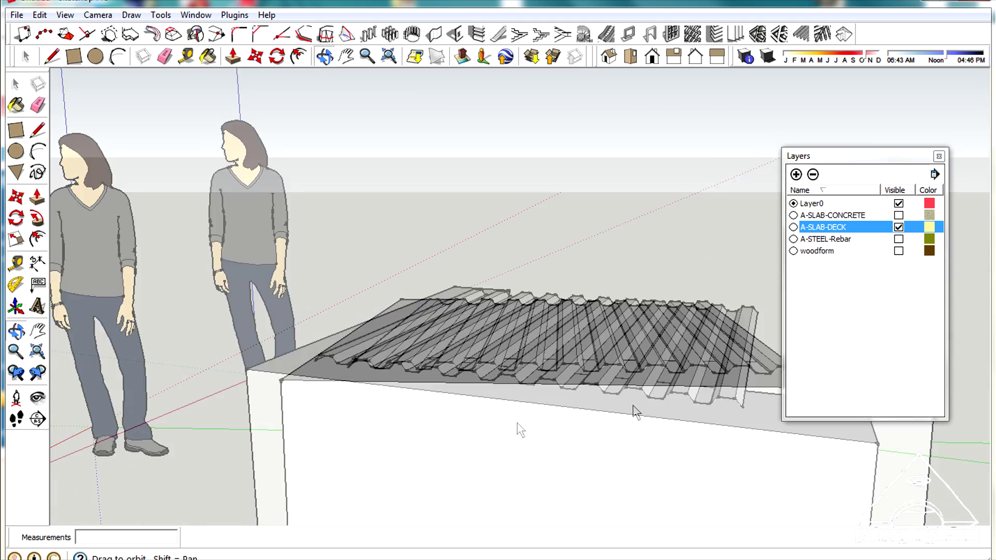
left_click_drag(421, 387, 223, 424)
left_click_drag(255, 377, 434, 488)
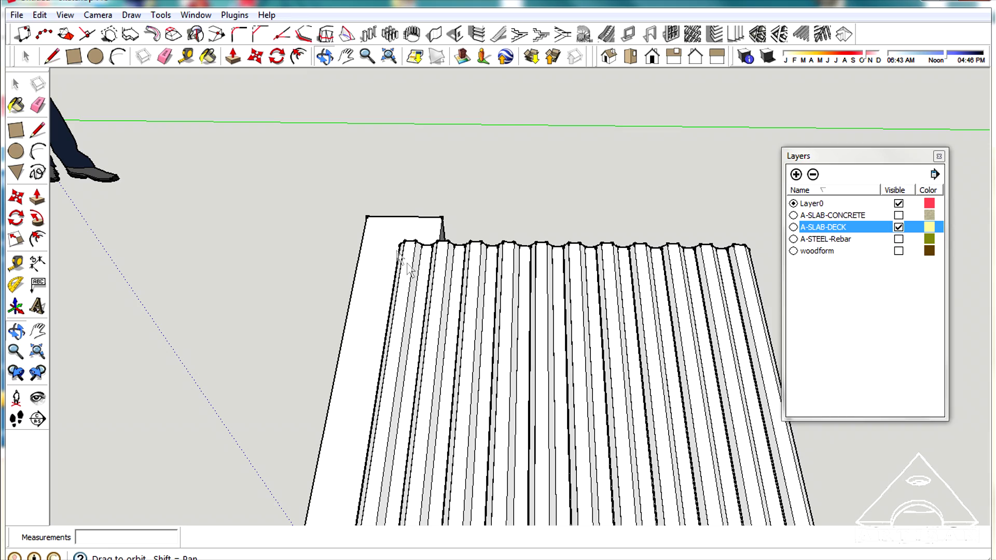
left_click_drag(400, 439, 331, 332)
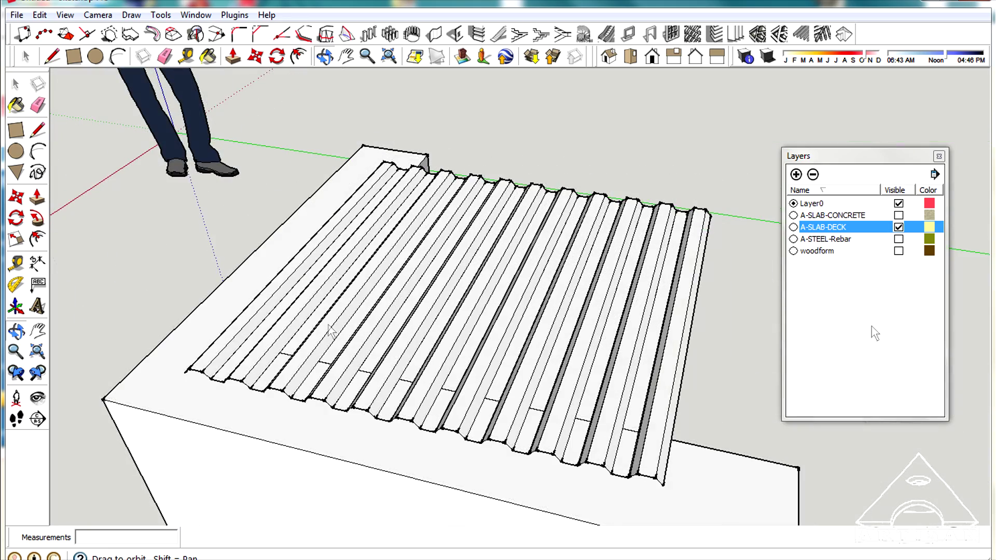
Step: Turn on the A-STEEL-Rebar layer and orbit to view the rebar grid over the deck
left_click(898, 240)
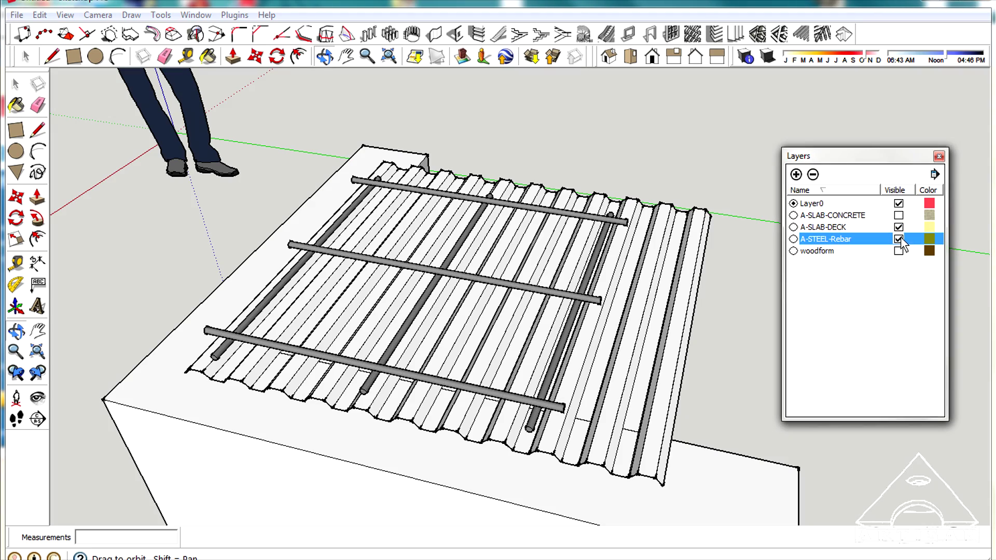
left_click_drag(438, 321, 396, 319)
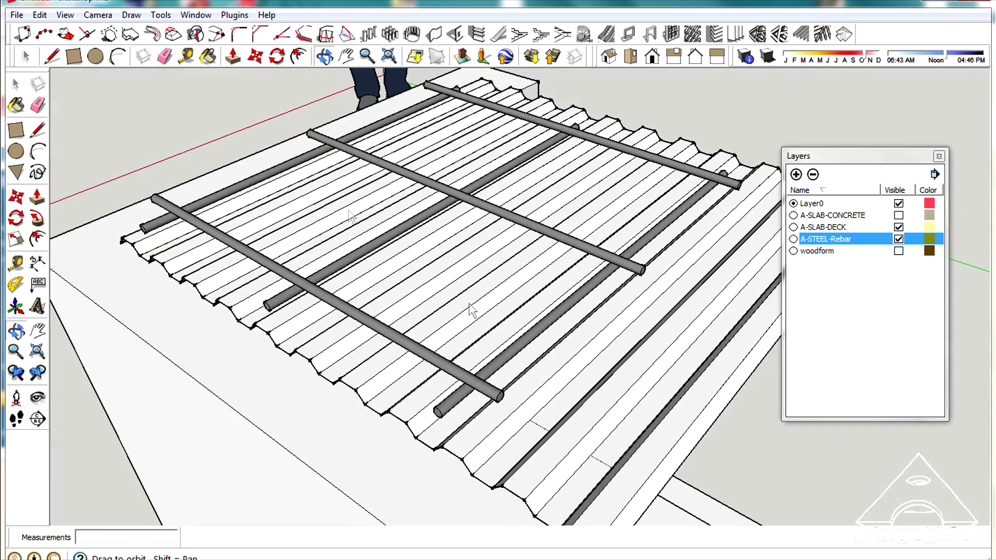
left_click_drag(470, 310, 501, 358)
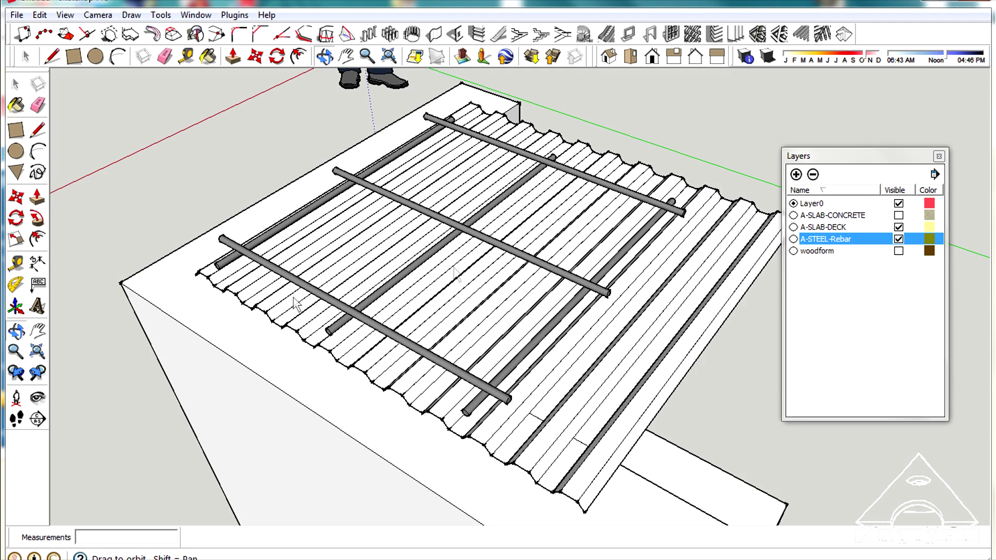
left_click_drag(296, 303, 262, 241)
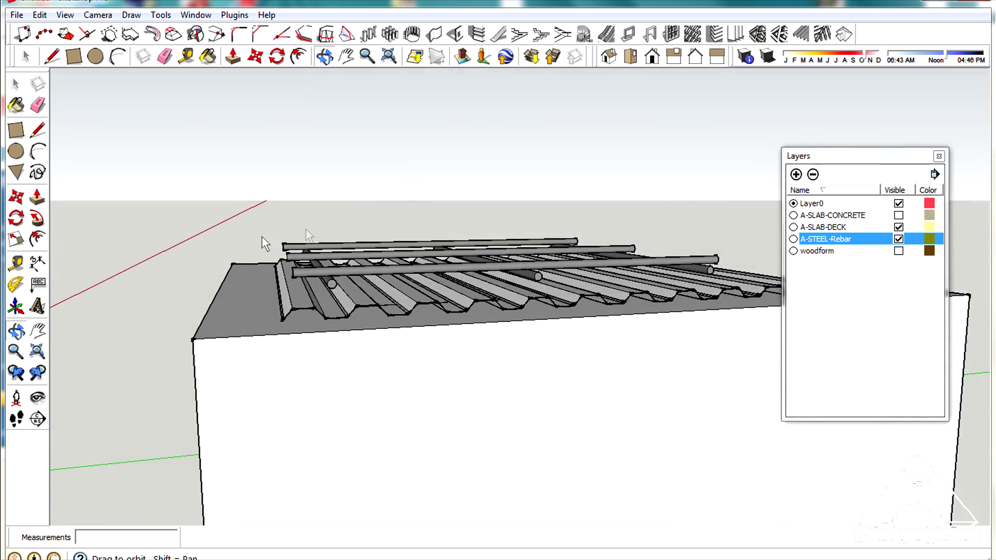
scroll(389, 338, "up", 5)
mouse_move(389, 338)
left_mouse_down()
mouse_move(389, 244)
mouse_move(378, 278)
left_mouse_up()
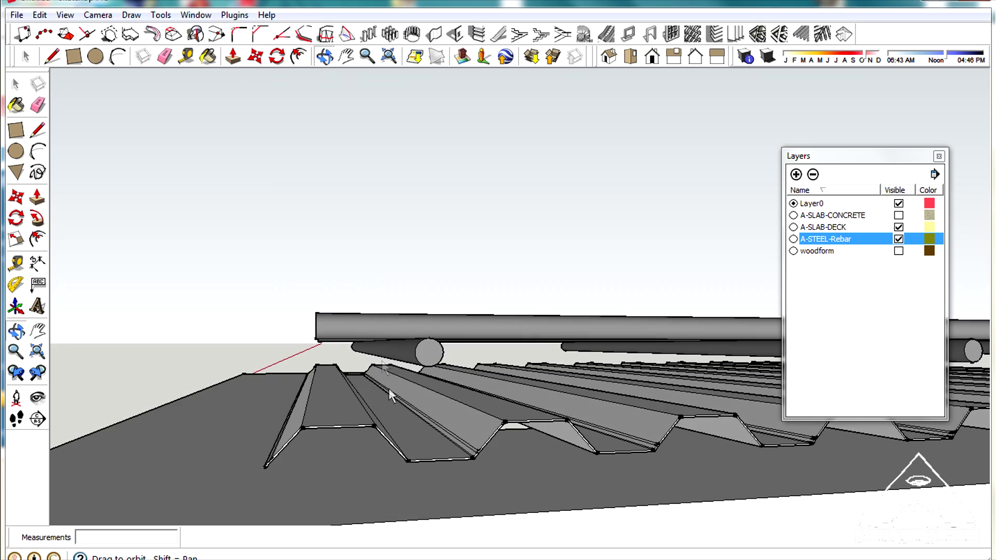
scroll(394, 358, "up", 2)
scroll(391, 355, "down", 2)
Step: Inspect the rebar deck up close, then make the woodform layer visible
mouse_move(390, 355)
left_mouse_down()
mouse_move(332, 415)
mouse_move(281, 389)
left_mouse_up()
scroll(282, 389, "up", 2)
scroll(282, 389, "down", 3)
mouse_move(344, 389)
left_mouse_down()
mouse_move(422, 405)
mouse_move(261, 361)
mouse_move(405, 408)
mouse_move(395, 374)
mouse_move(363, 353)
mouse_move(323, 348)
mouse_move(378, 358)
mouse_move(395, 374)
mouse_move(363, 342)
mouse_move(369, 332)
mouse_move(384, 371)
mouse_move(378, 359)
mouse_move(446, 389)
left_mouse_up()
scroll(261, 360, "up", 3)
scroll(261, 361, "down", 3)
scroll(405, 408, "up", 3)
scroll(322, 349, "up", 2)
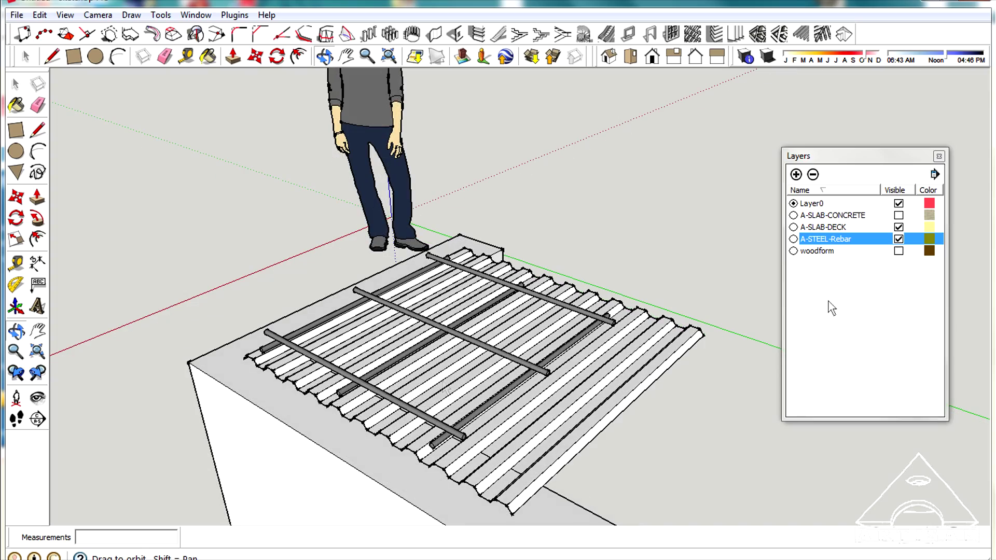
left_click(899, 251)
mouse_move(420, 379)
left_mouse_down()
mouse_move(267, 335)
mouse_move(312, 349)
mouse_move(250, 357)
mouse_move(282, 358)
left_mouse_up()
left_click_drag(318, 331, 248, 325)
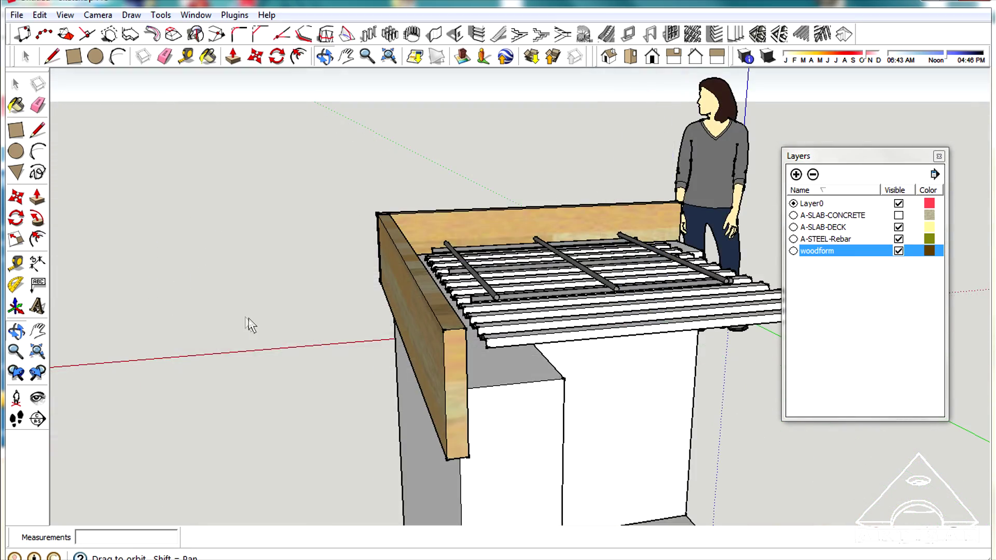
left_click_drag(511, 328, 350, 281)
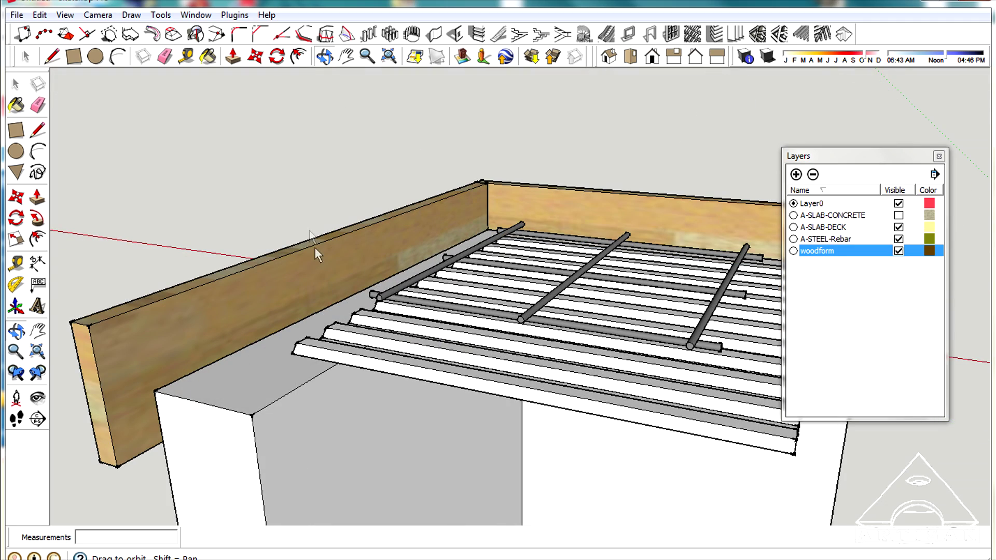
left_click_drag(328, 351, 448, 340)
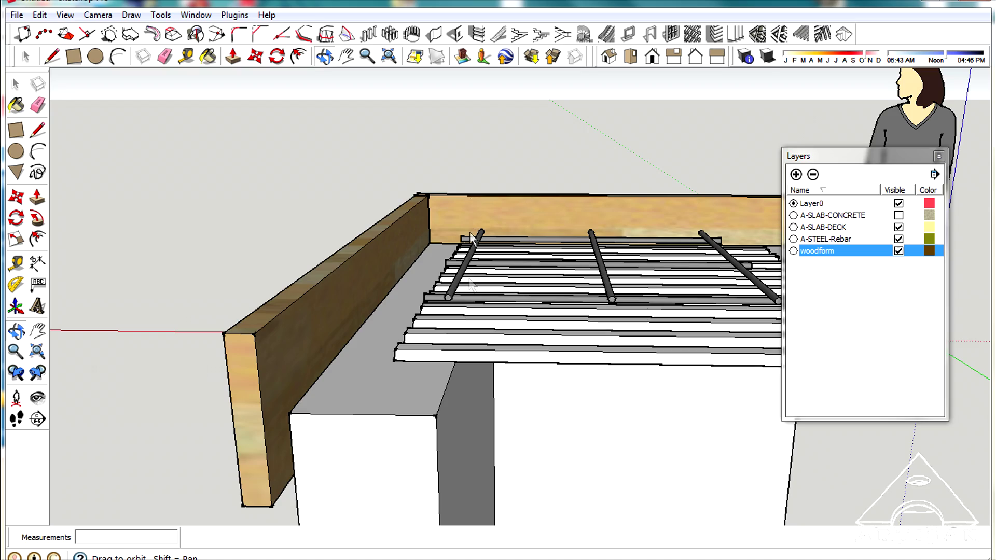
mouse_move(471, 238)
left_mouse_down()
mouse_move(520, 256)
mouse_move(370, 349)
left_mouse_up()
scroll(372, 360, "down", 3)
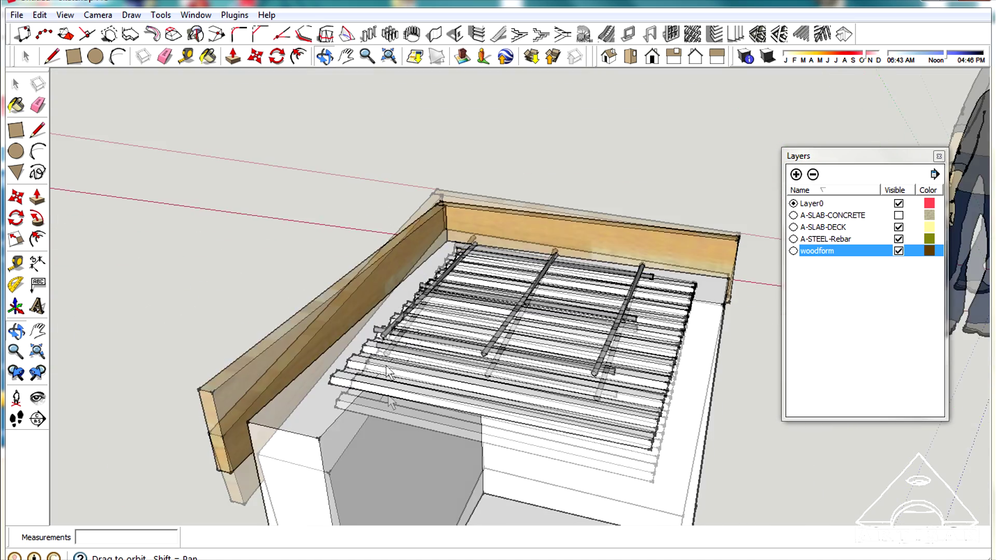
left_click_drag(387, 405, 370, 345)
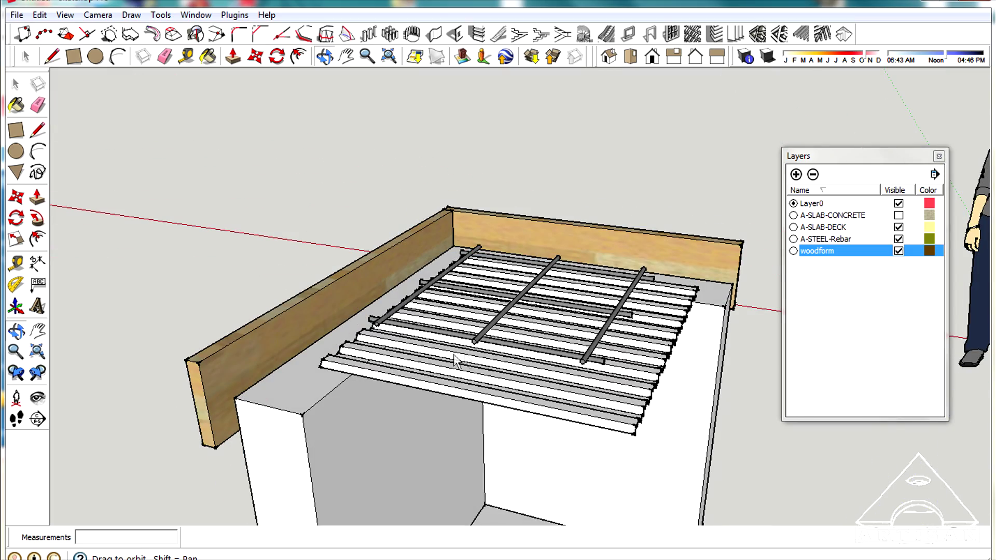
left_click_drag(433, 327, 428, 184)
mouse_move(461, 325)
left_mouse_down()
mouse_move(436, 270)
mouse_move(371, 189)
mouse_move(387, 151)
mouse_move(318, 163)
mouse_move(374, 260)
mouse_move(485, 393)
mouse_move(462, 309)
left_mouse_up()
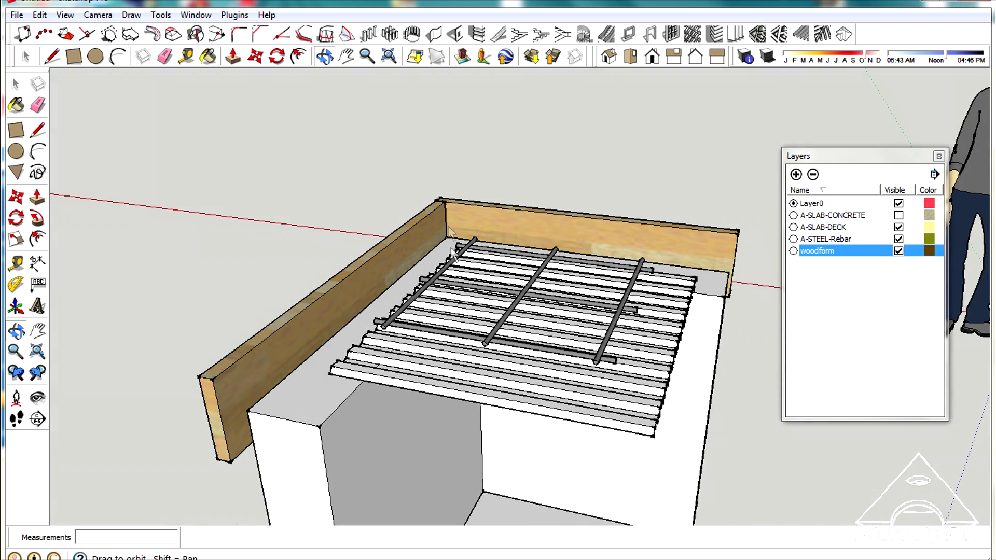
left_click_drag(470, 354, 663, 341)
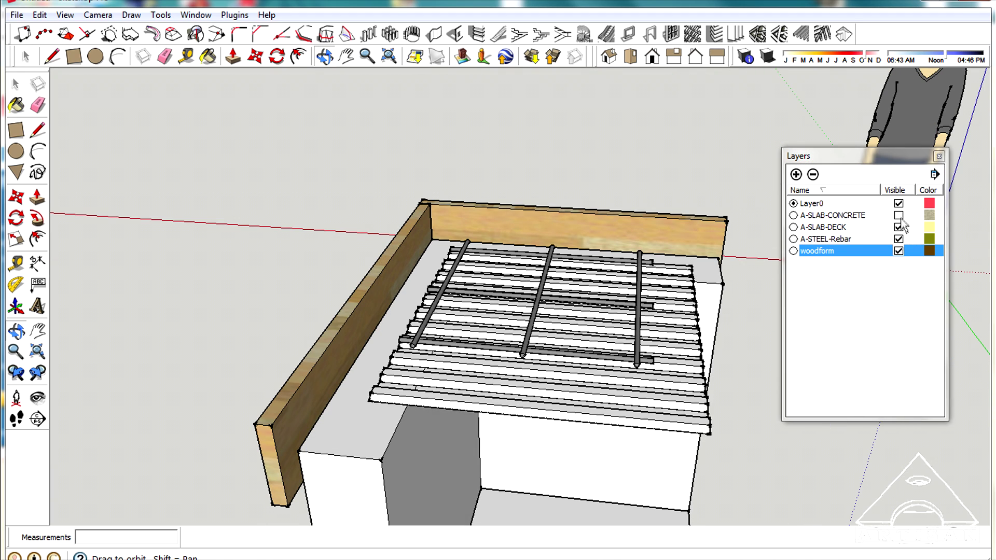
left_click(899, 215)
Step: Hide the woodform layer, orbiting low to check the bare slab atop the walls
left_click_drag(531, 325, 411, 362)
left_click_drag(357, 234, 503, 285)
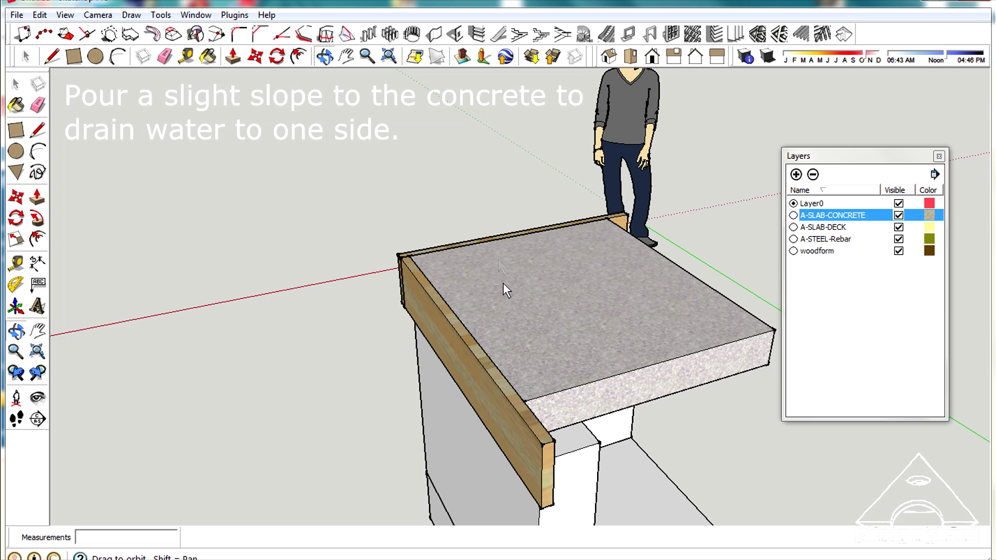
left_click_drag(537, 399, 762, 252)
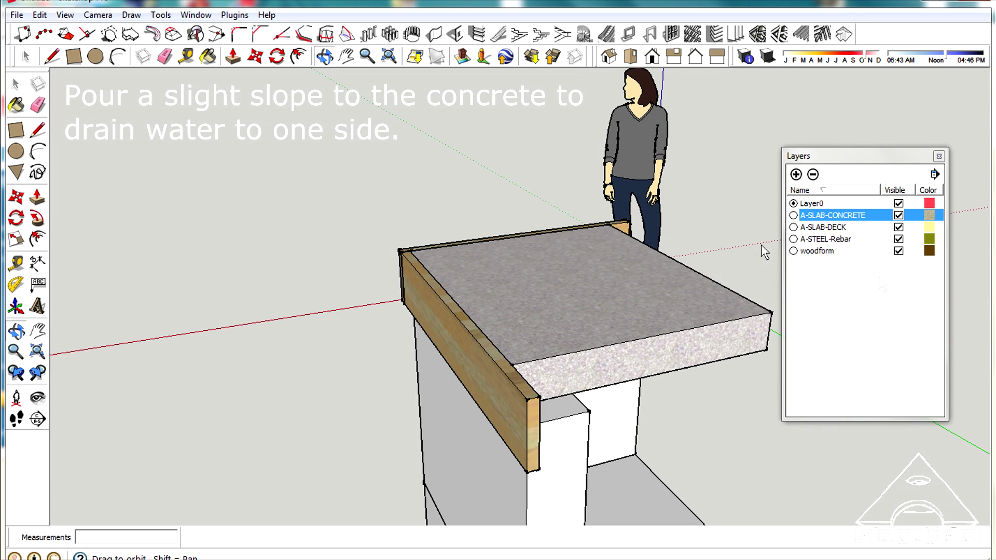
left_click(899, 251)
left_click_drag(571, 365, 477, 293)
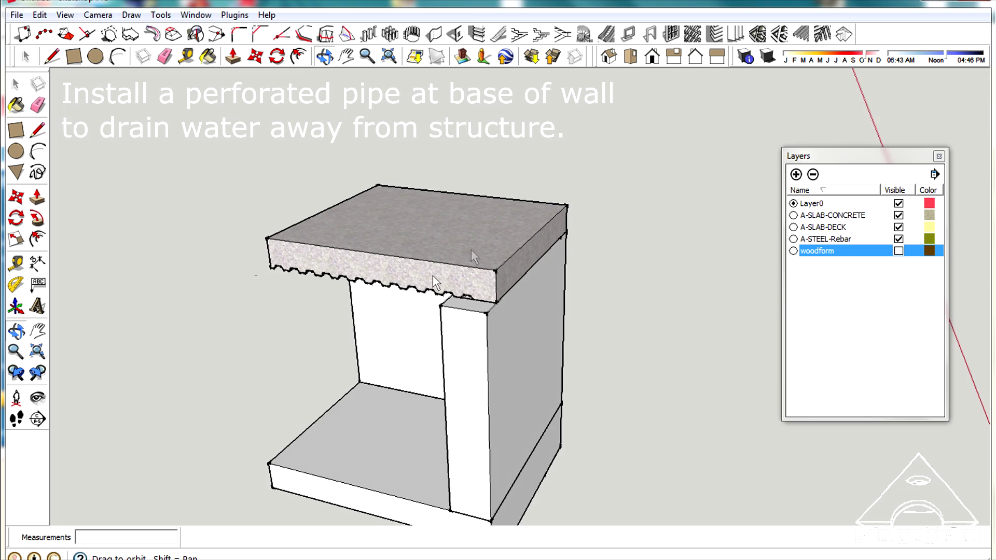
left_click_drag(473, 256, 603, 344)
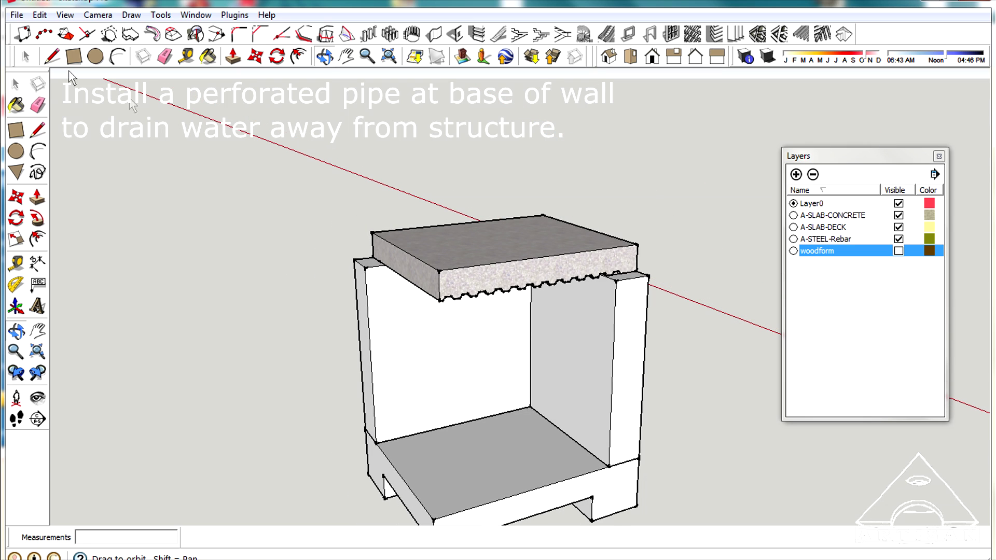
Step: Edit the wall group and push/pull the walls out 2' 10 3/8" and 2' 4 5/8"
right_click(569, 340)
left_click(625, 409)
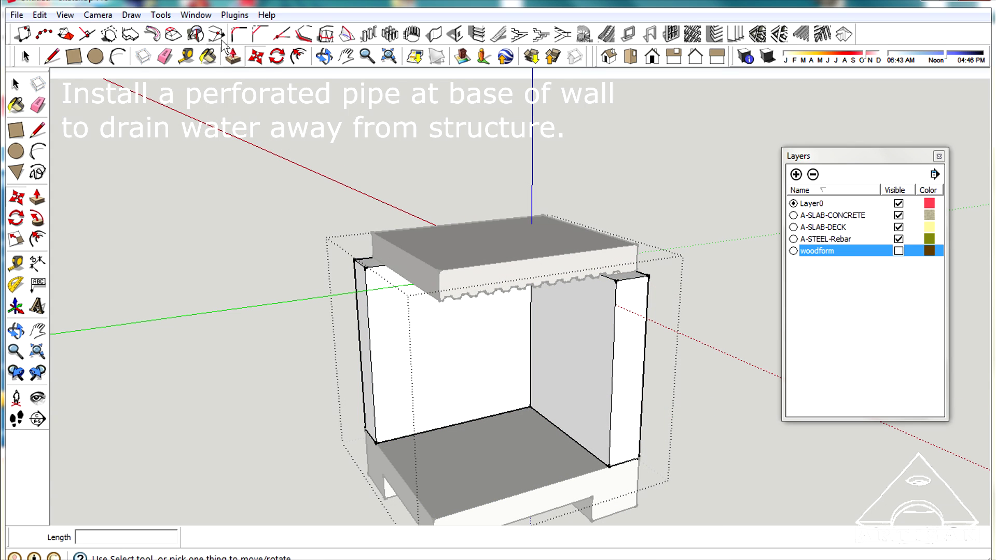
left_click(233, 56)
left_click_drag(638, 319, 760, 338)
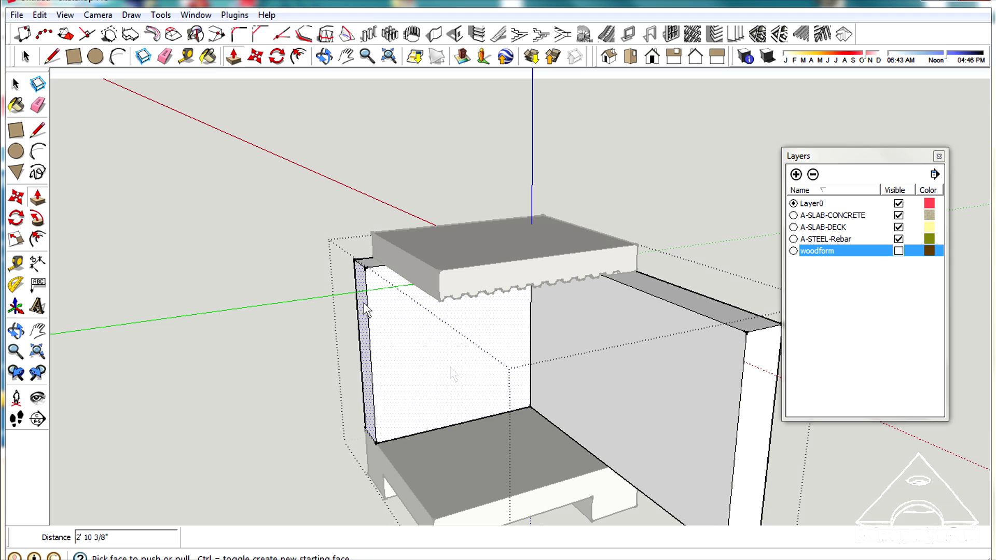
left_click(322, 56)
left_click_drag(550, 364, 439, 401)
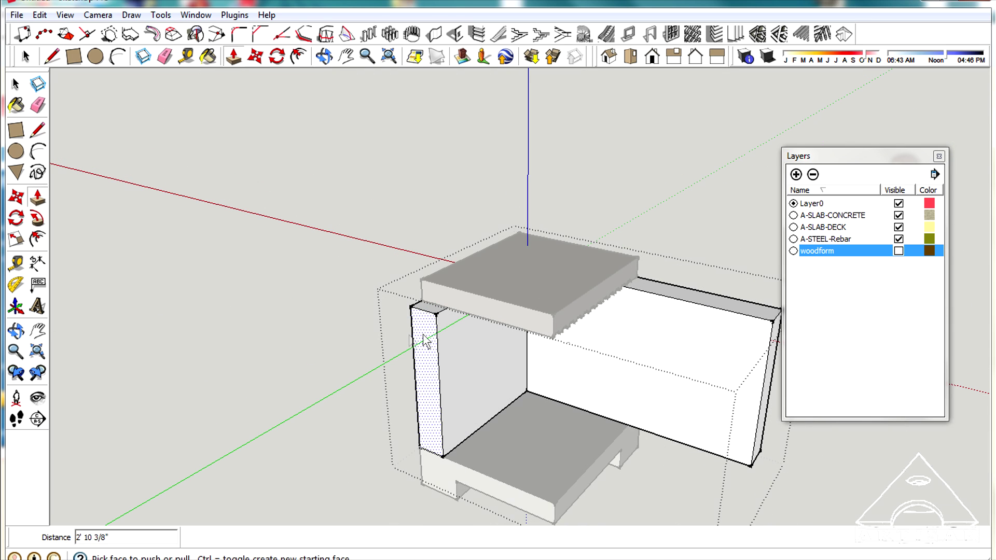
left_click_drag(425, 342, 425, 455)
Step: Pull the footing's front face out and its side face out 2' 10 3/8"
scroll(499, 447, "down", 2)
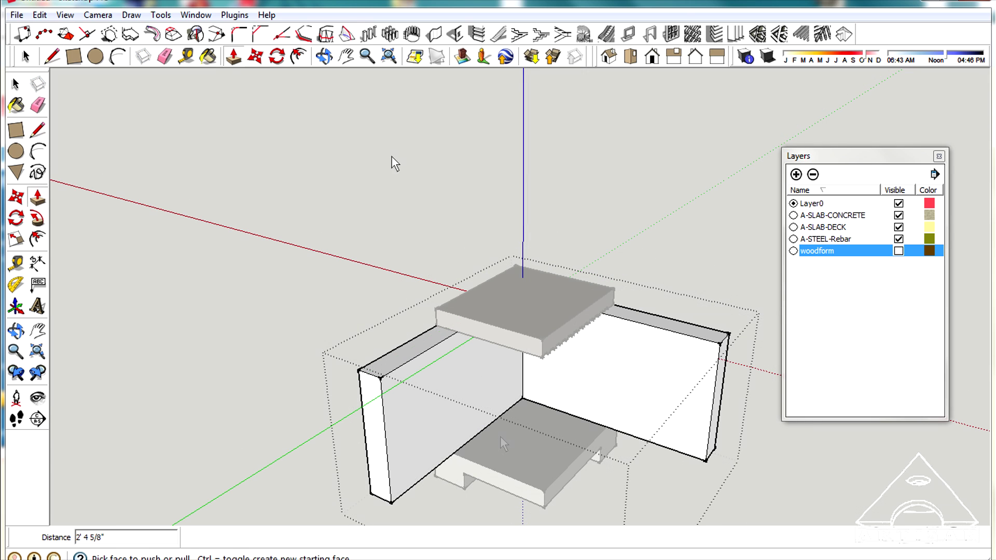
left_click_drag(585, 398, 480, 365)
left_click(28, 57)
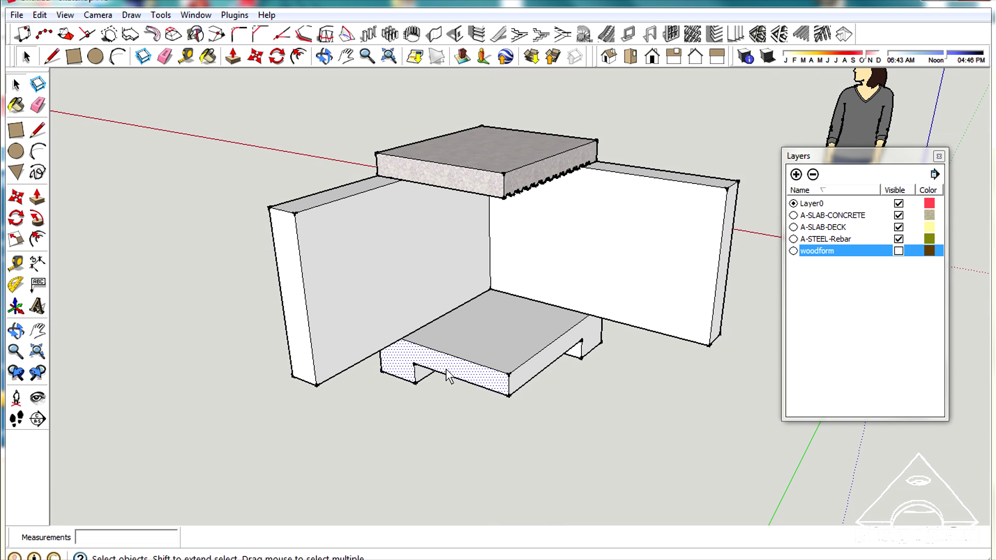
left_click_drag(394, 351, 315, 369)
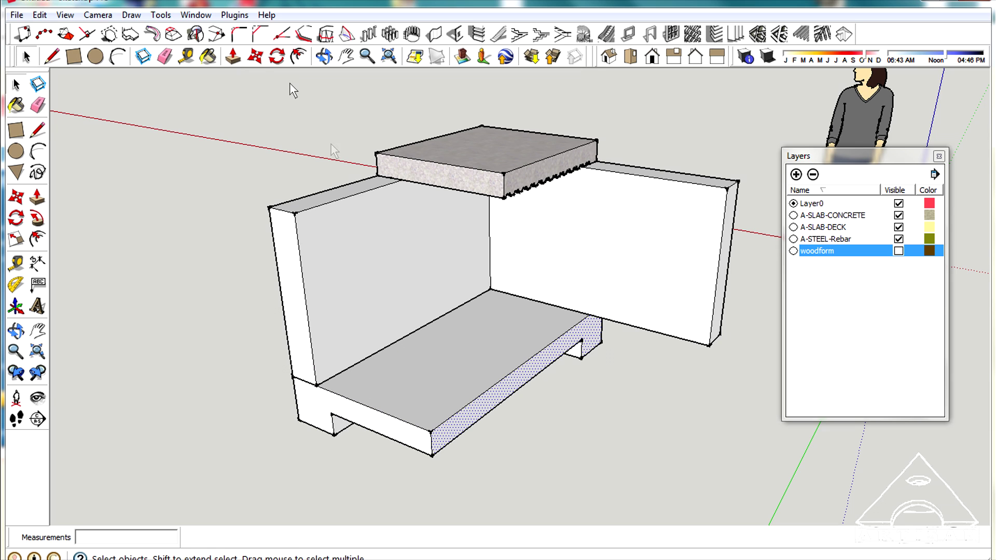
left_click_drag(586, 334, 710, 348)
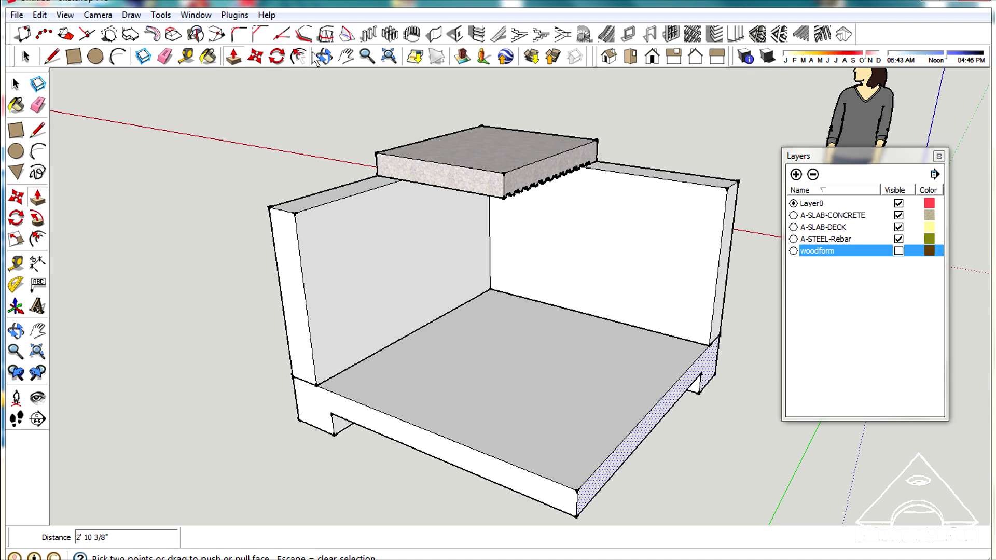
left_click(332, 58)
left_click_drag(280, 291, 288, 250)
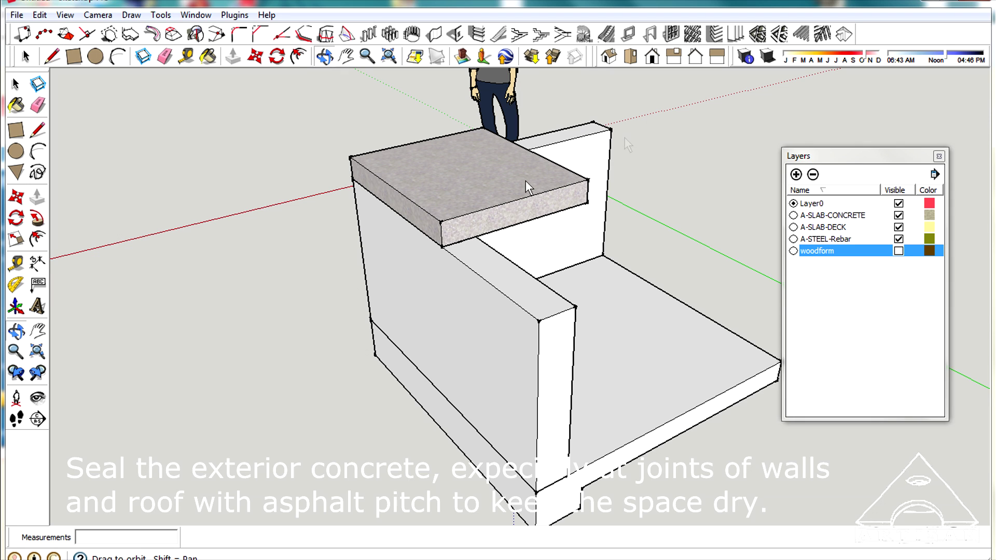
left_click_drag(401, 315, 421, 377)
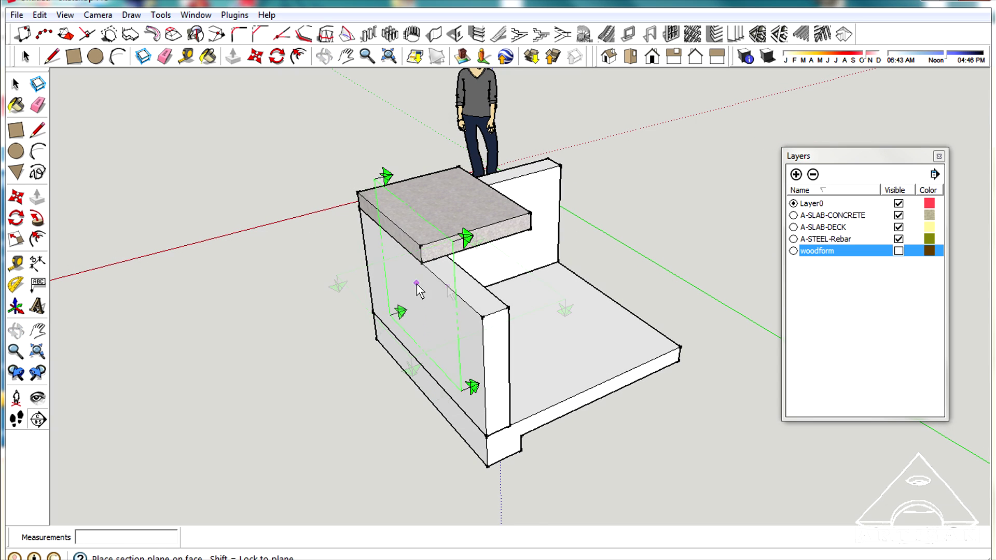
Step: Place a section plane on the wall face, move it about 1' 3 13/16", and re-show woodform
left_click(395, 308)
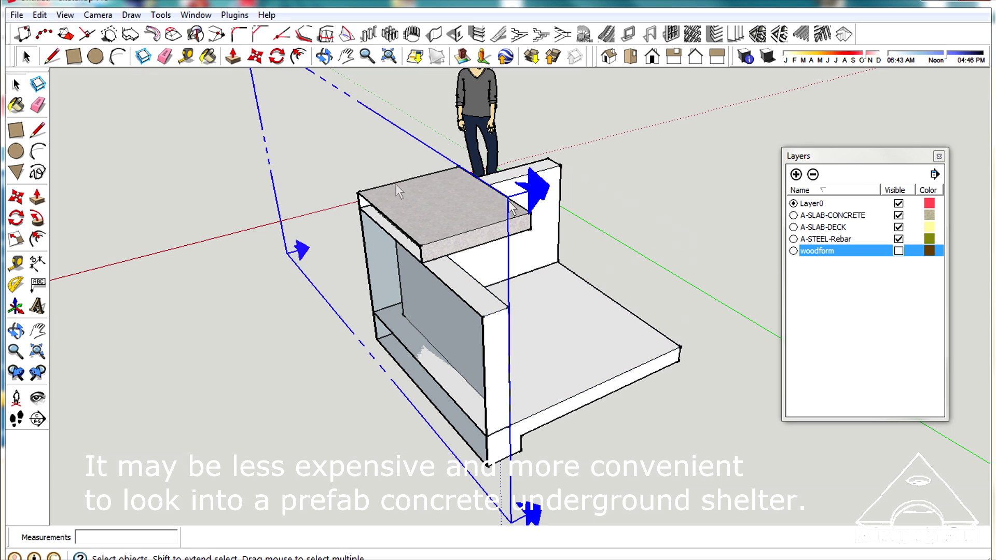
left_click(284, 282)
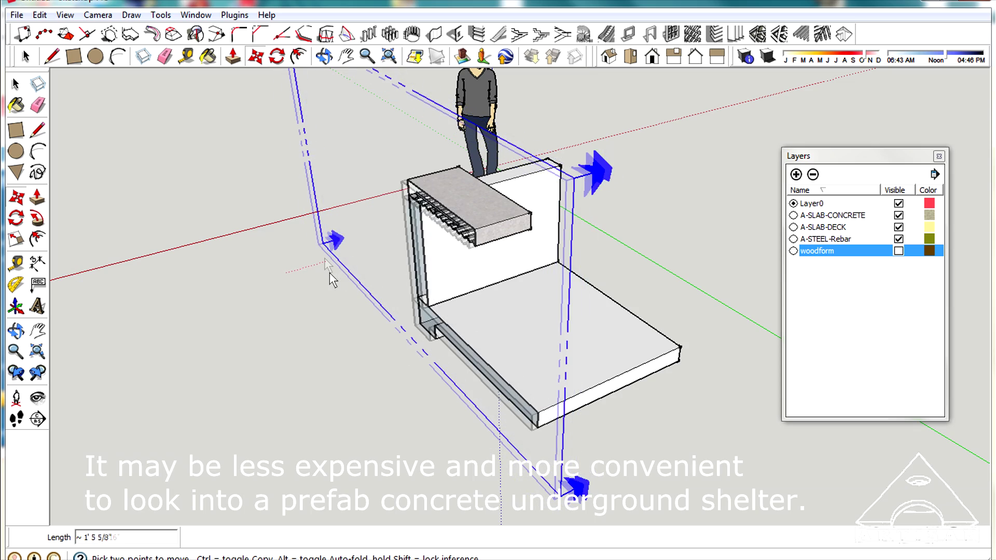
scroll(373, 241, "up", 5)
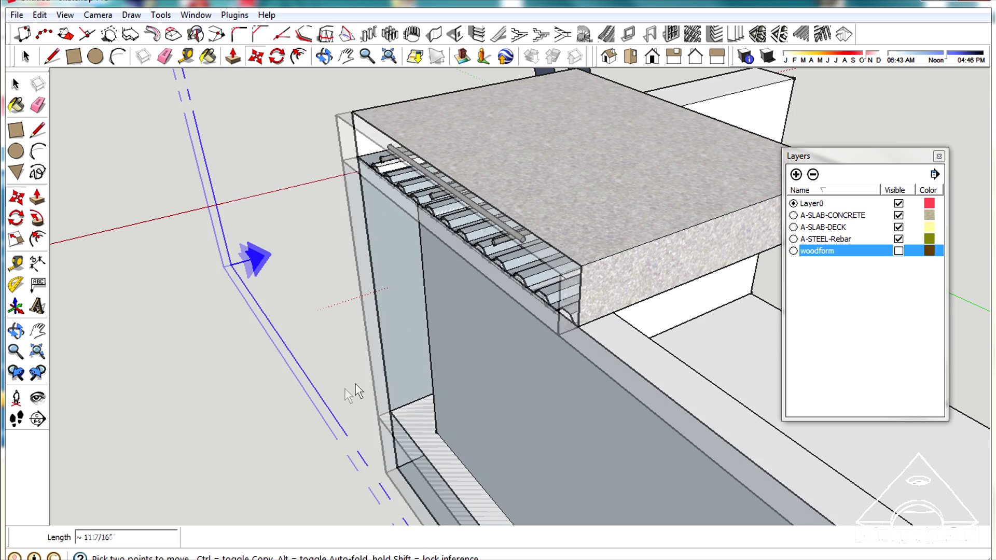
left_click(335, 396)
left_click(323, 56)
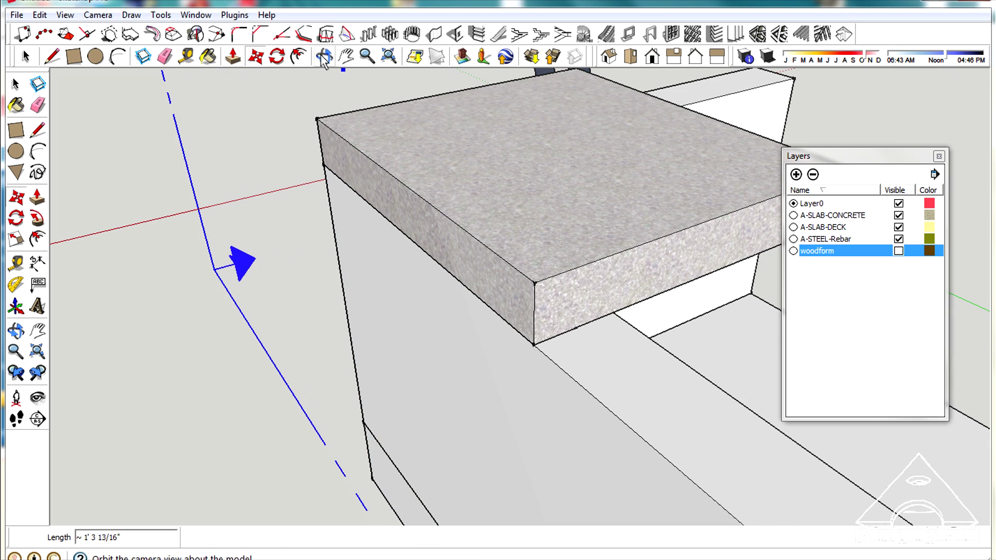
left_click_drag(418, 332, 425, 380)
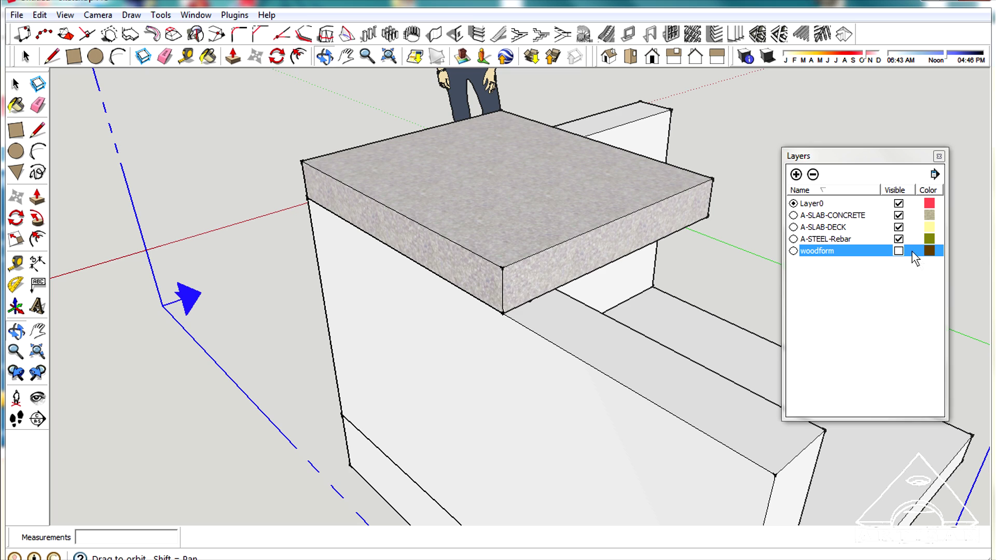
left_click(899, 251)
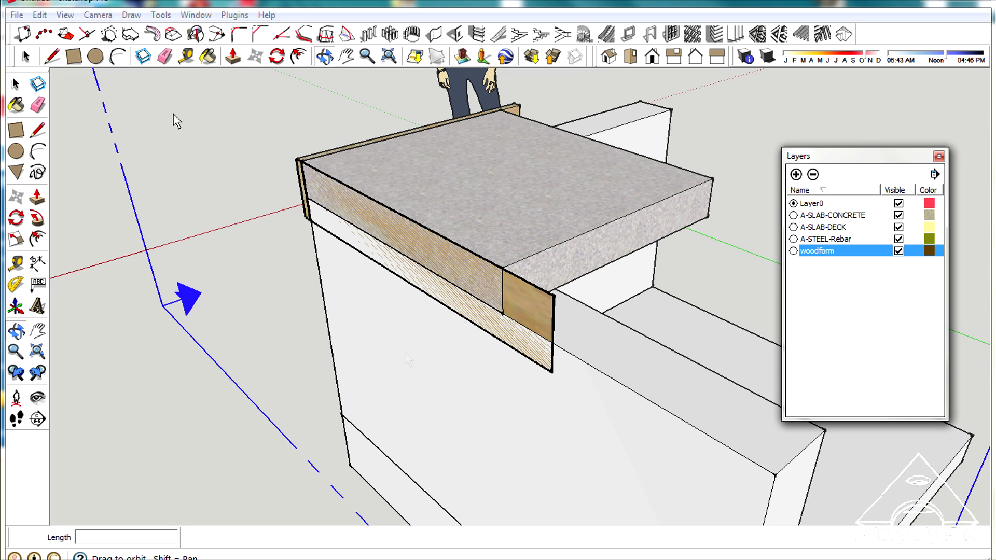
Step: Slide the section plane left into the shelter, moving the Layers panel out of the way
left_click(253, 60)
left_click_drag(167, 310, 227, 309)
scroll(298, 278, "up", 3)
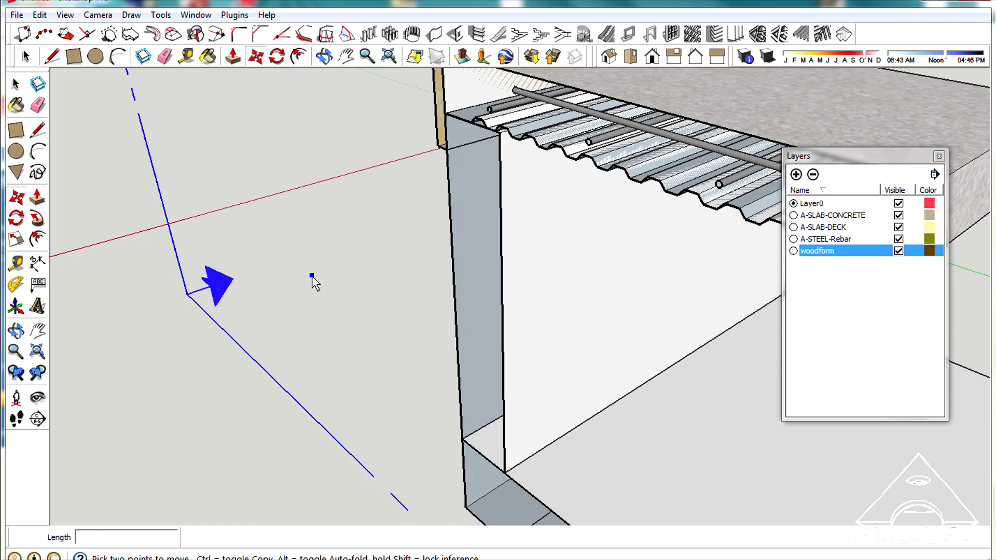
left_click_drag(854, 163, 918, 163)
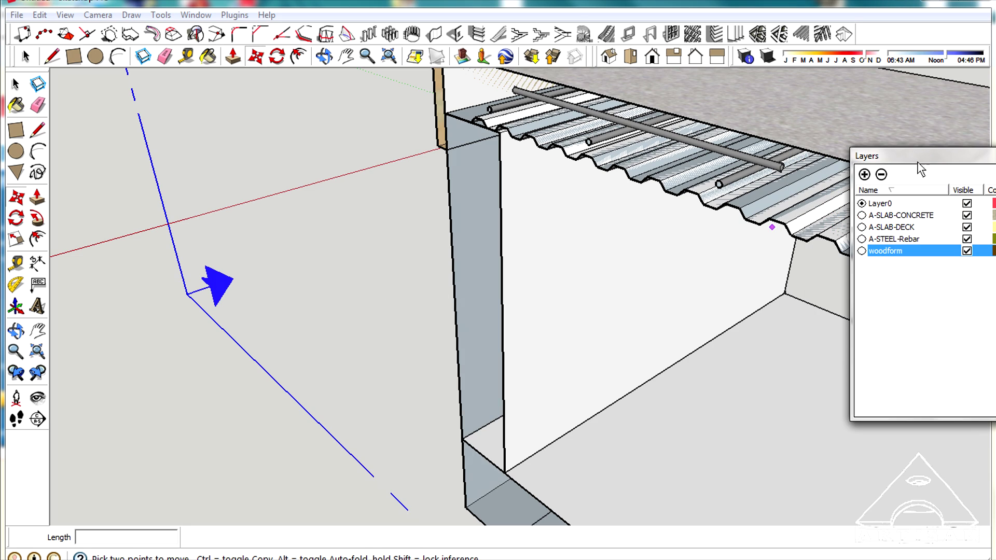
left_click_drag(224, 299, 141, 335)
scroll(206, 321, "down", 8)
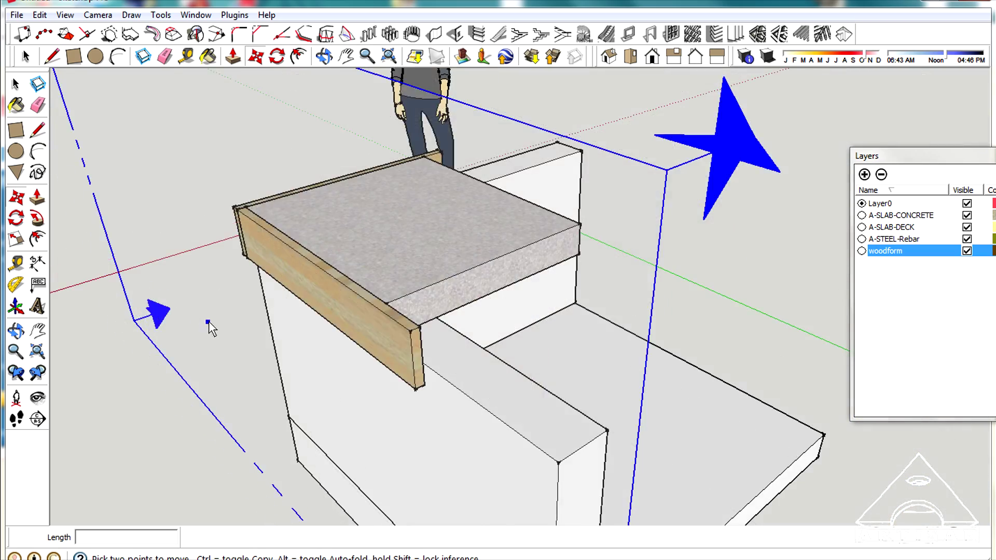
left_click(323, 57)
left_click_drag(255, 194, 473, 346)
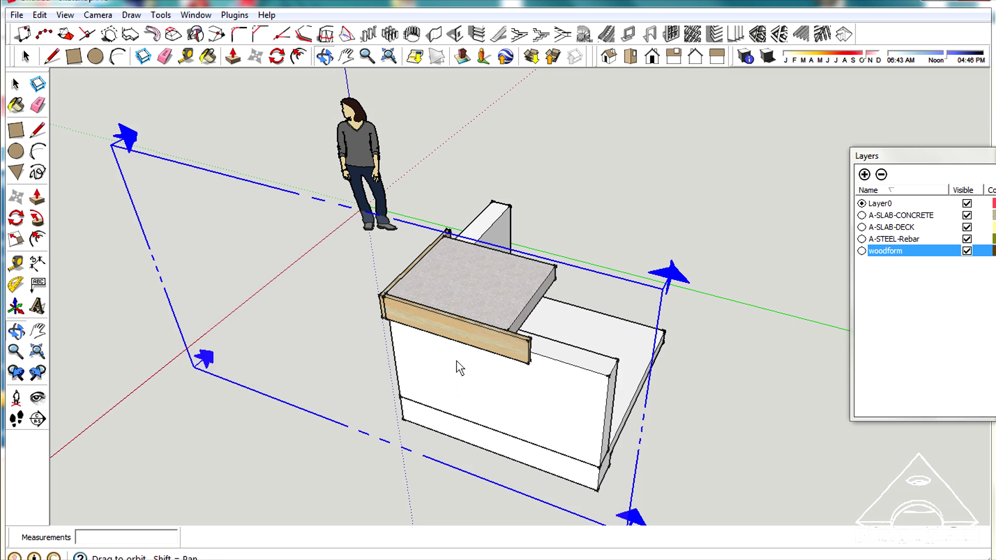